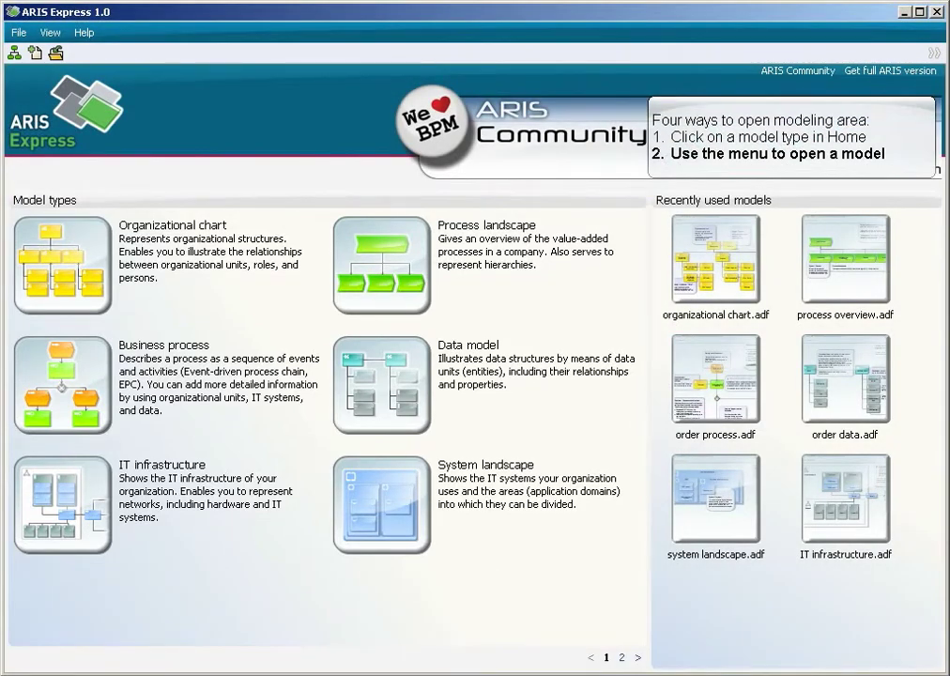
- Open the organizational chart.adf and order process.adf models from the recently used models on the home page
left_click(19, 33)
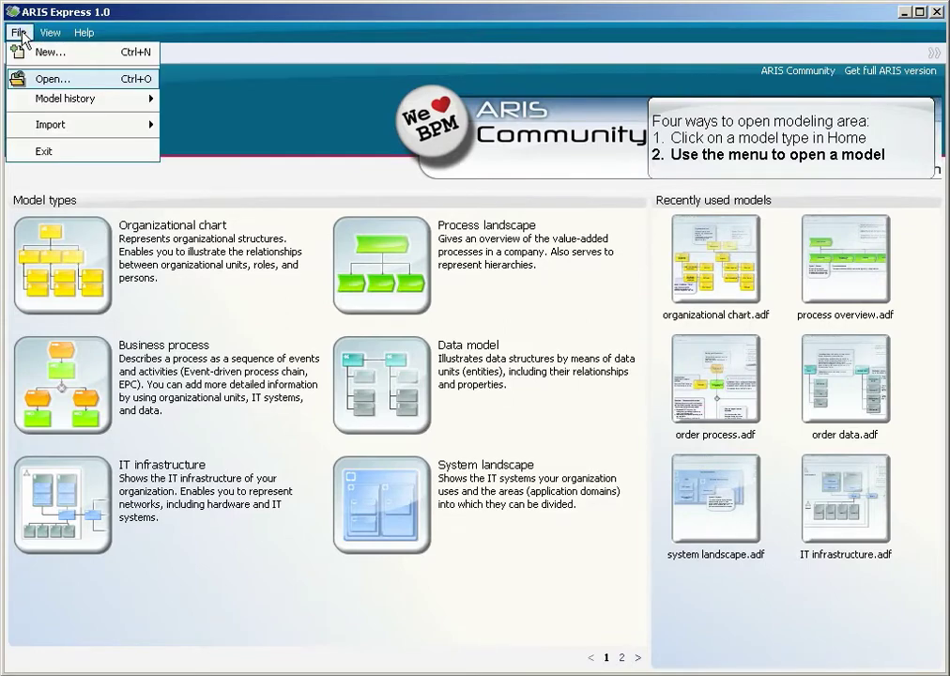
left_click(53, 79)
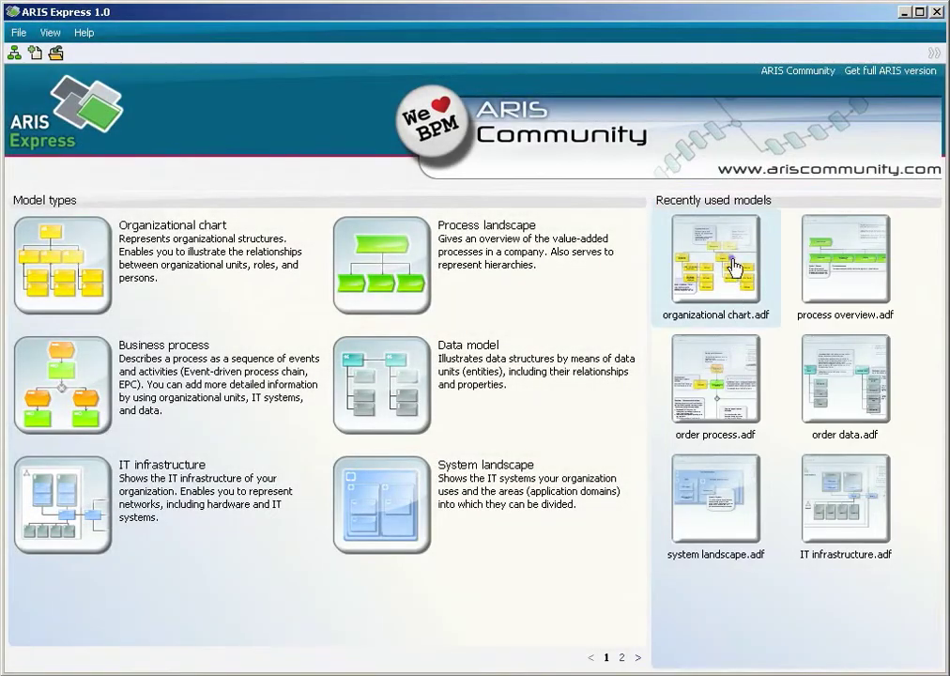
left_click(733, 266)
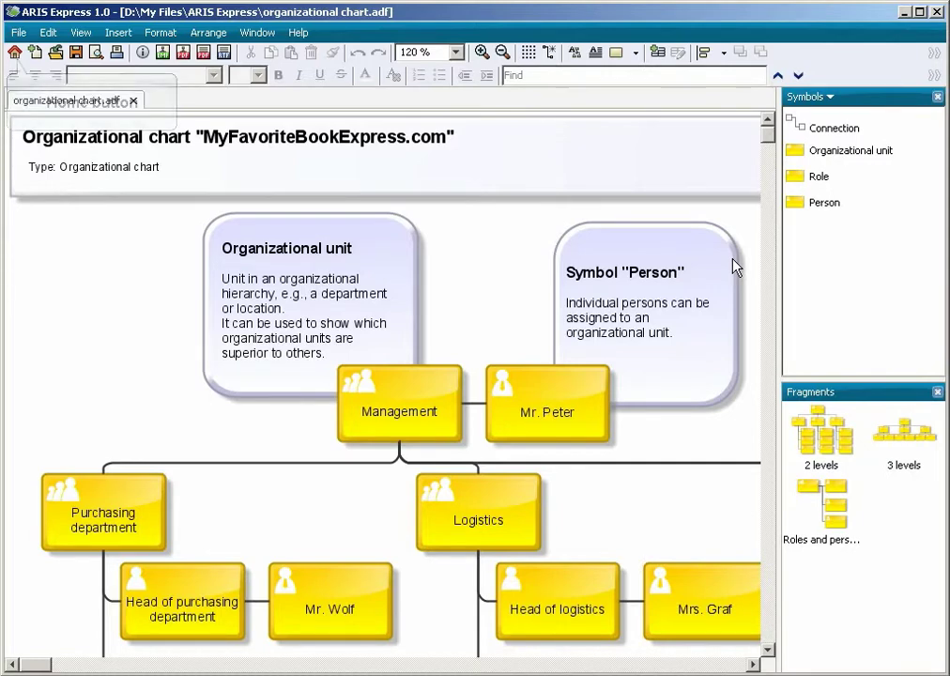
left_click(15, 53)
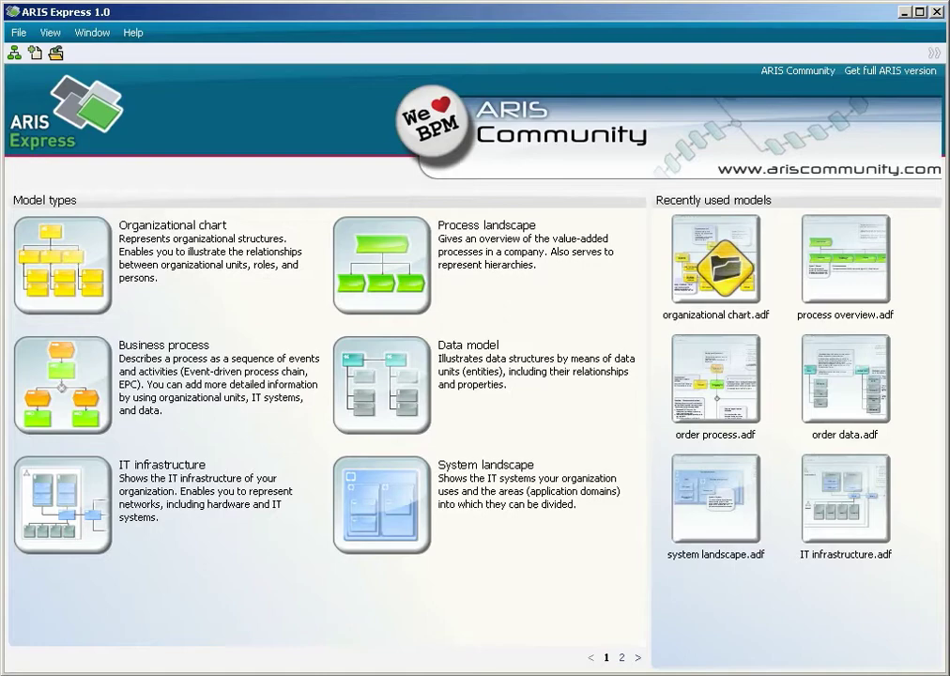
left_click(718, 374)
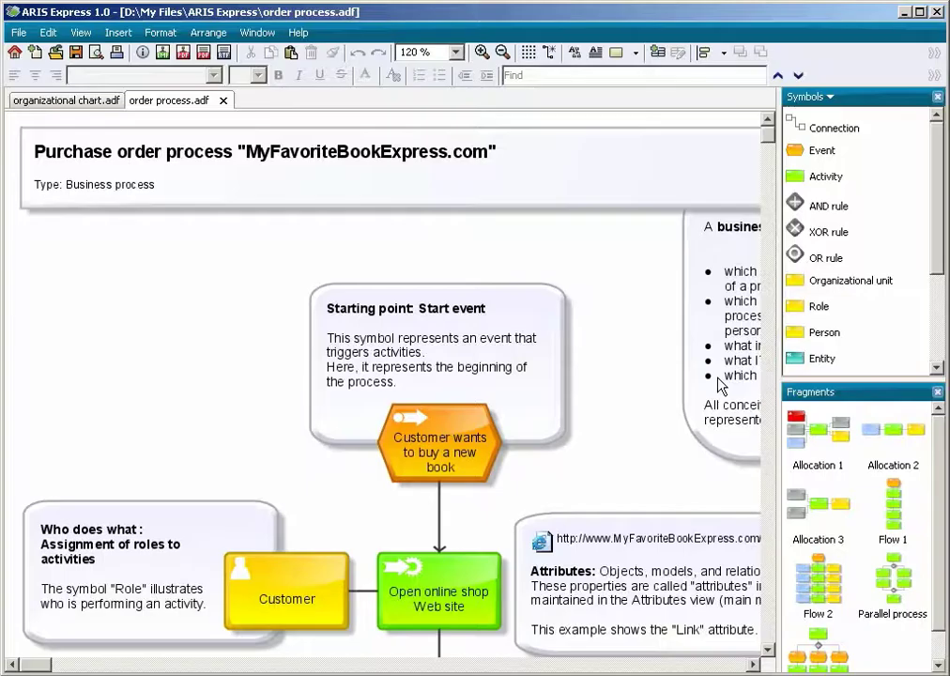
- Return to the home page and switch back to the already open order process.adf model
left_click(14, 55)
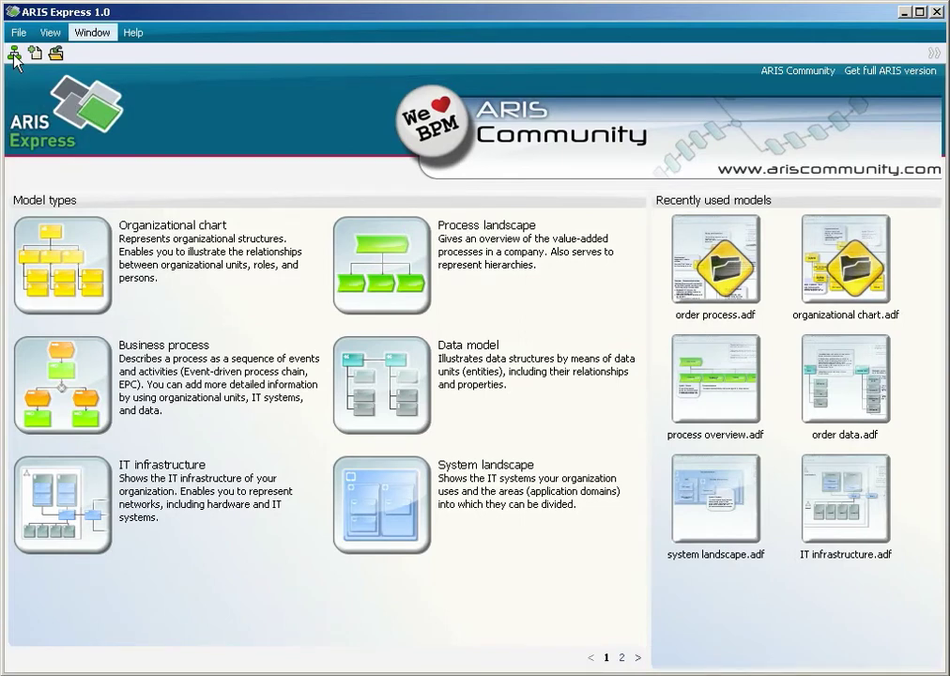
left_click(93, 36)
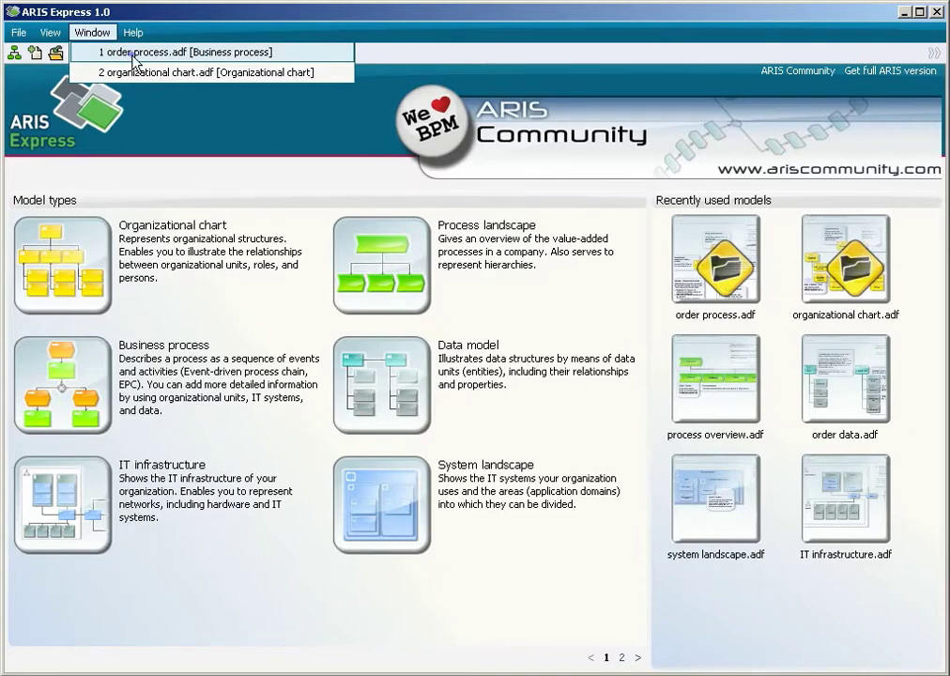
left_click(108, 52)
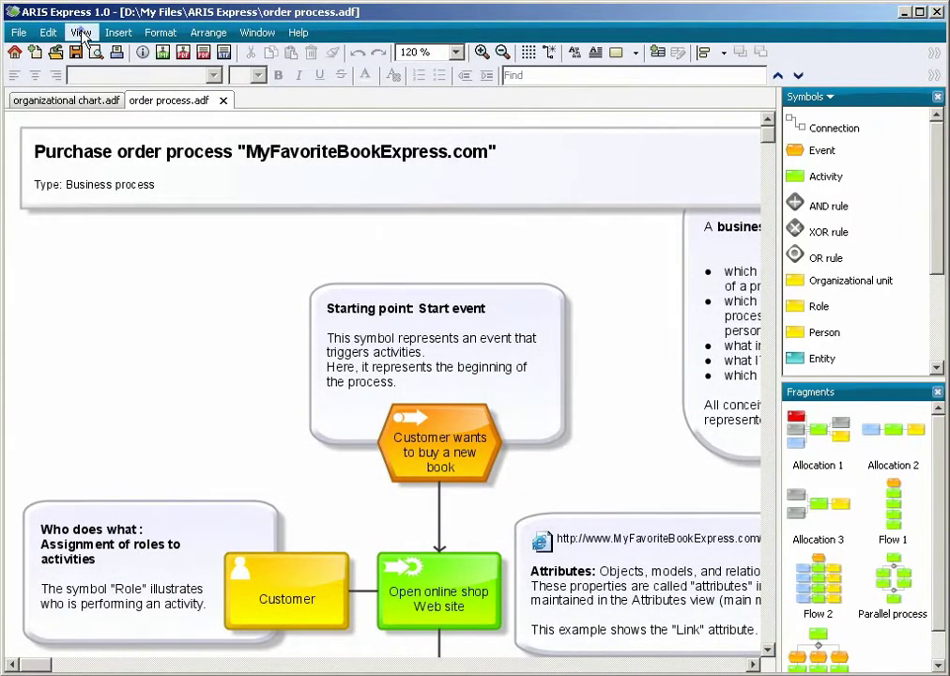
- Display the Model overview and the Attributes view beside the order process model
left_click(82, 33)
left_click(143, 77)
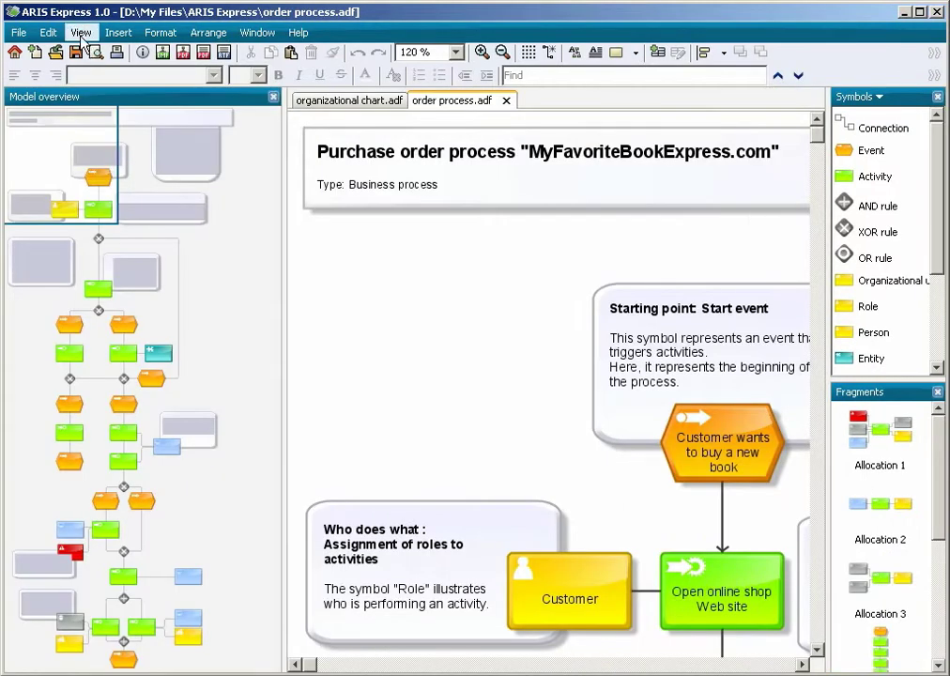
left_click(82, 33)
left_click(123, 99)
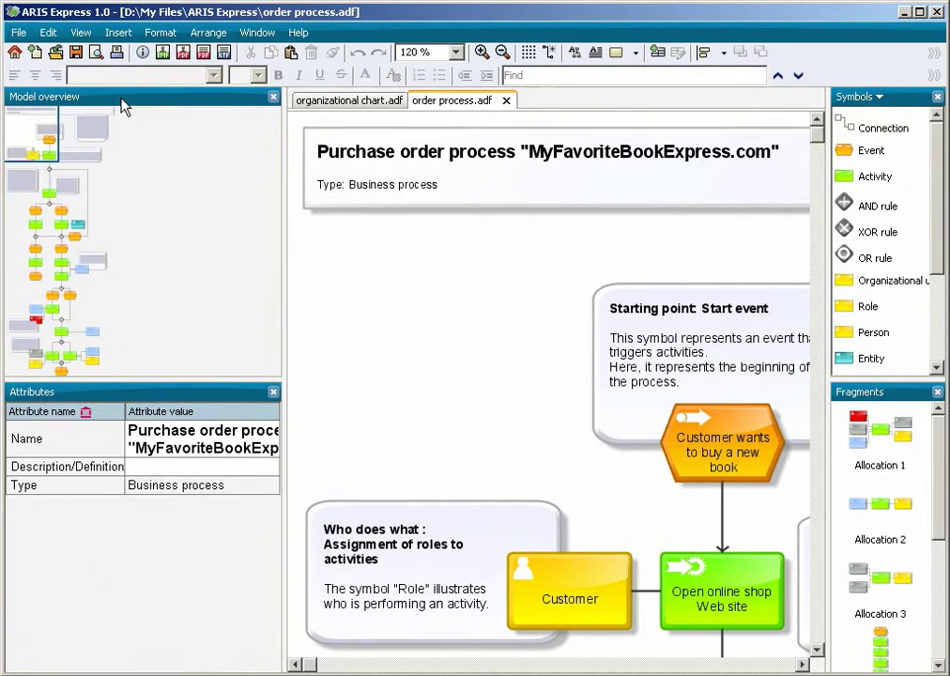
- Try different zoom levels on the order process model, reducing it to 25 % and enlarging it again
left_click(456, 52)
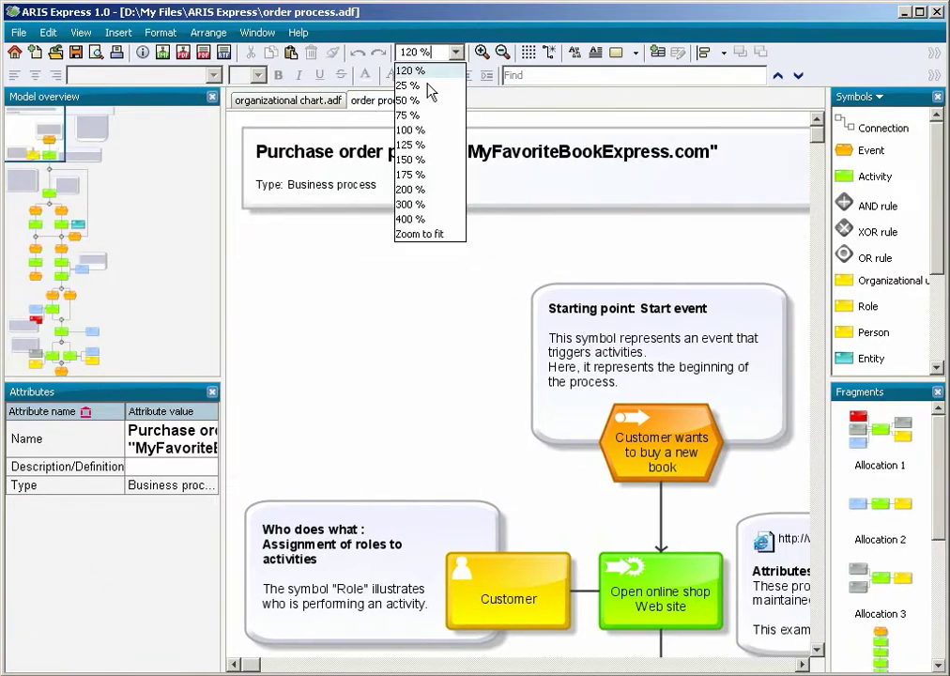
left_click(428, 88)
left_click(456, 54)
left_click(433, 121)
left_click(481, 53)
left_click(481, 53)
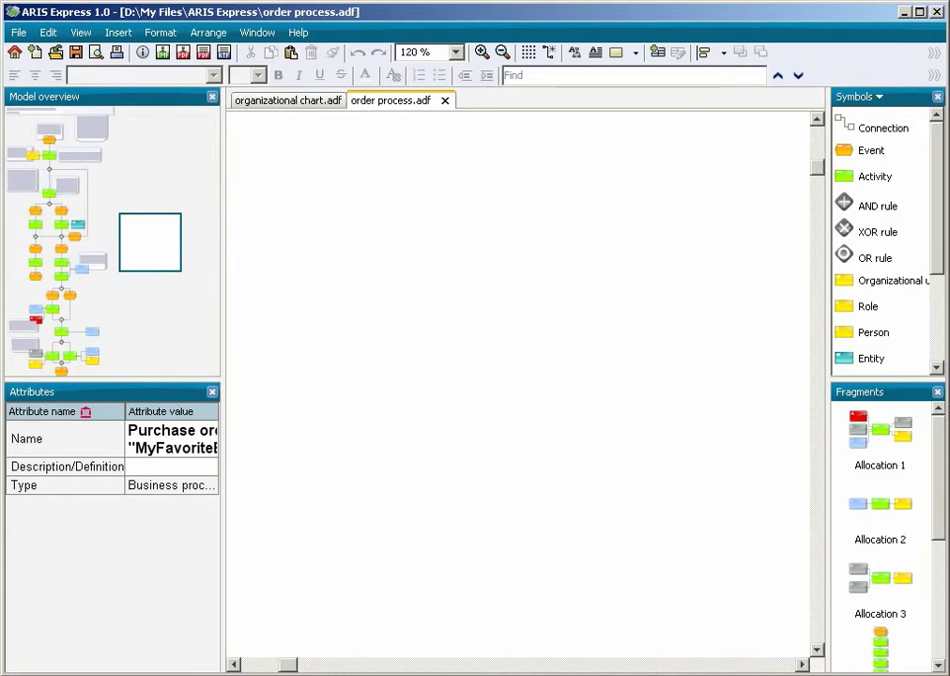
- Shift the visible section to the start event using the model overview, and widen the overview and attributes area
left_click_drag(149, 247, 45, 150)
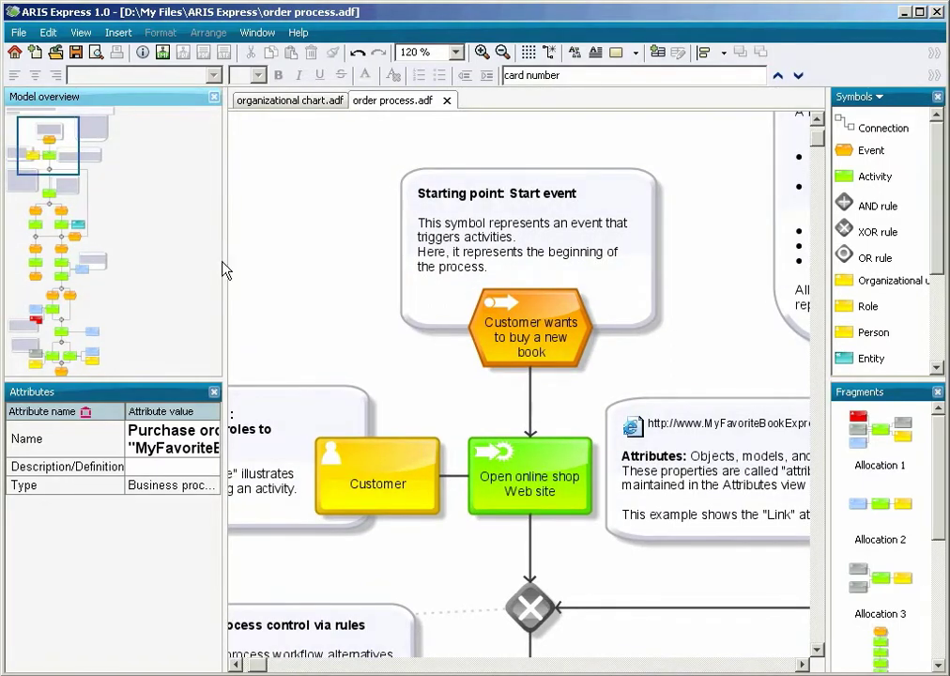
left_click_drag(227, 258, 301, 259)
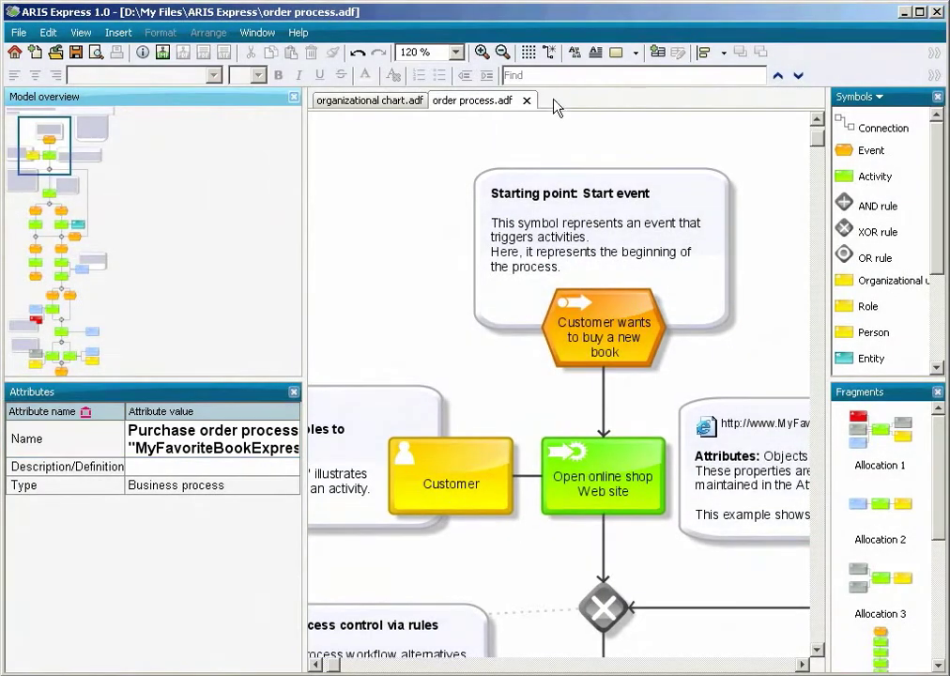
- Find the activity containing "card number" in the order process and rename it "Enter credit card number"
type("card numbe")
key("Return")
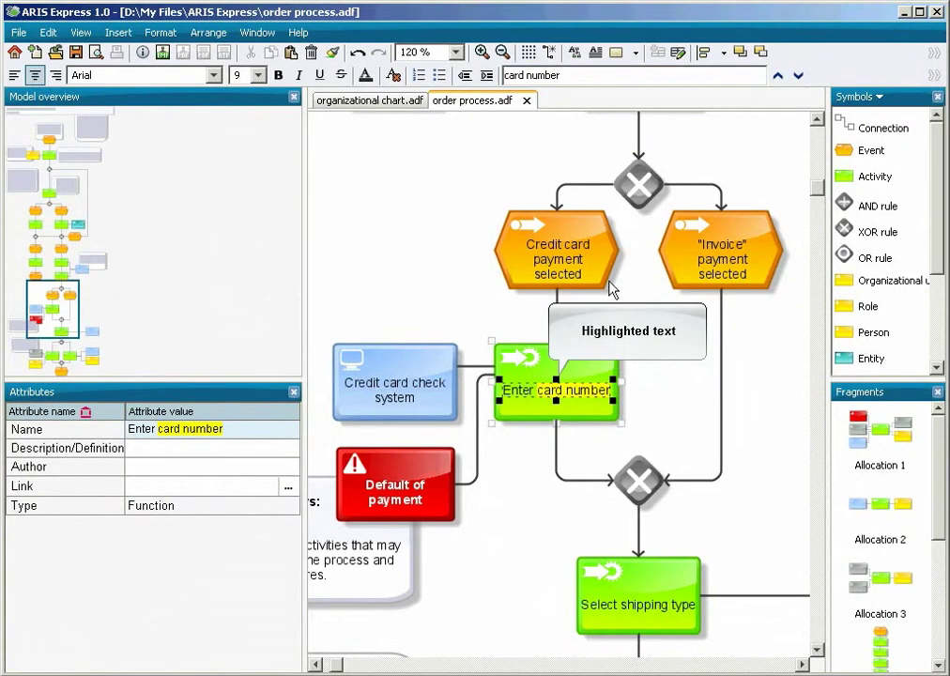
left_click(184, 441)
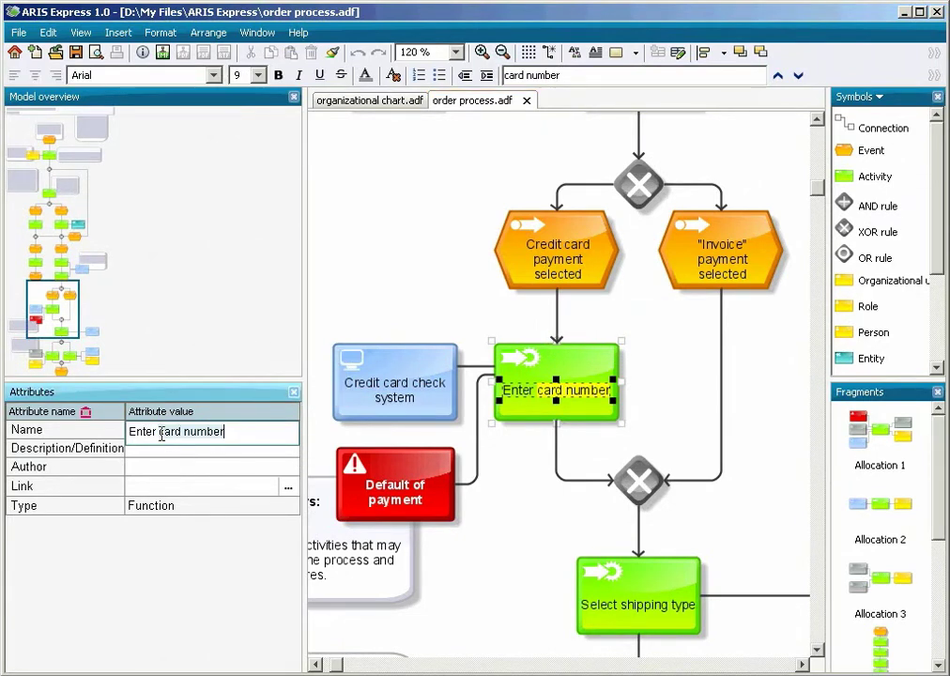
left_click(161, 433)
type("credit")
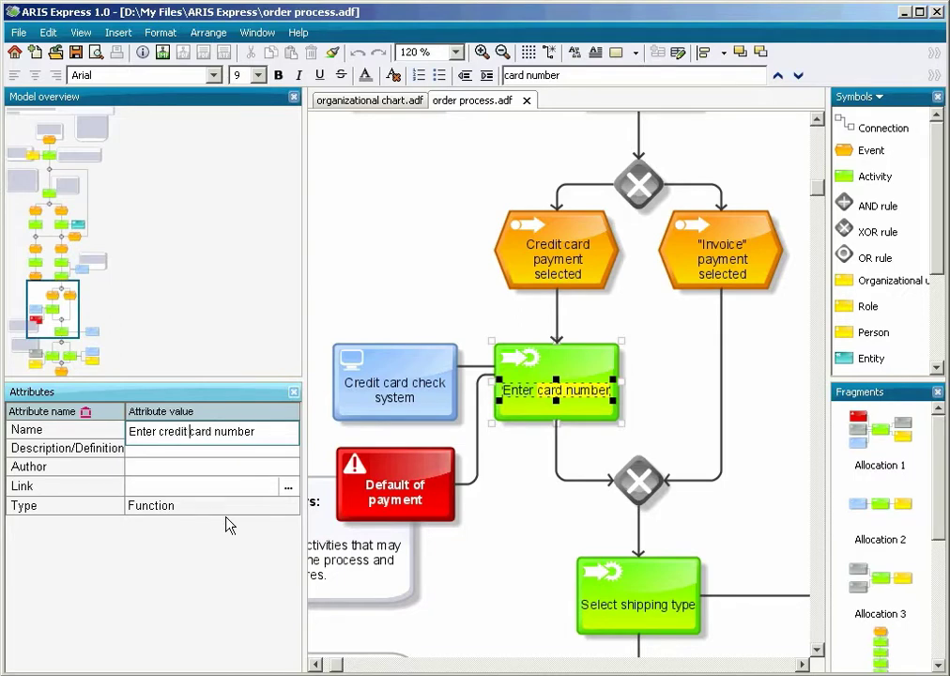
key("Return")
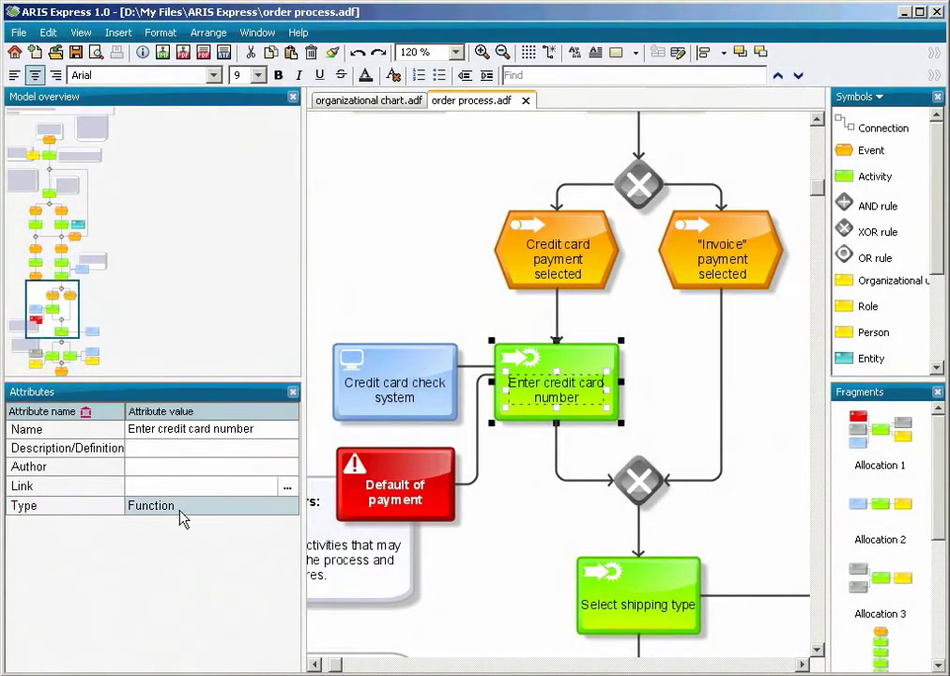
- Place the Type attribute of the "Enter credit card number" activity in the model, just above the activity's symbol
left_click(179, 510)
left_click_drag(252, 444, 500, 329)
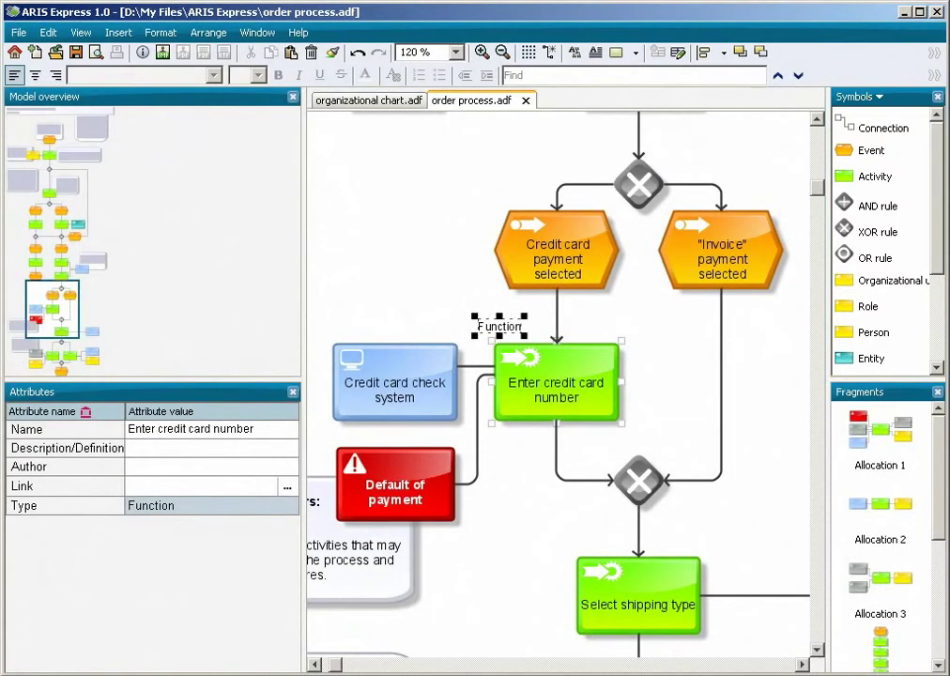
- Switch between the organizational chart and order process models to compare their available symbols and fragments
left_click(422, 101)
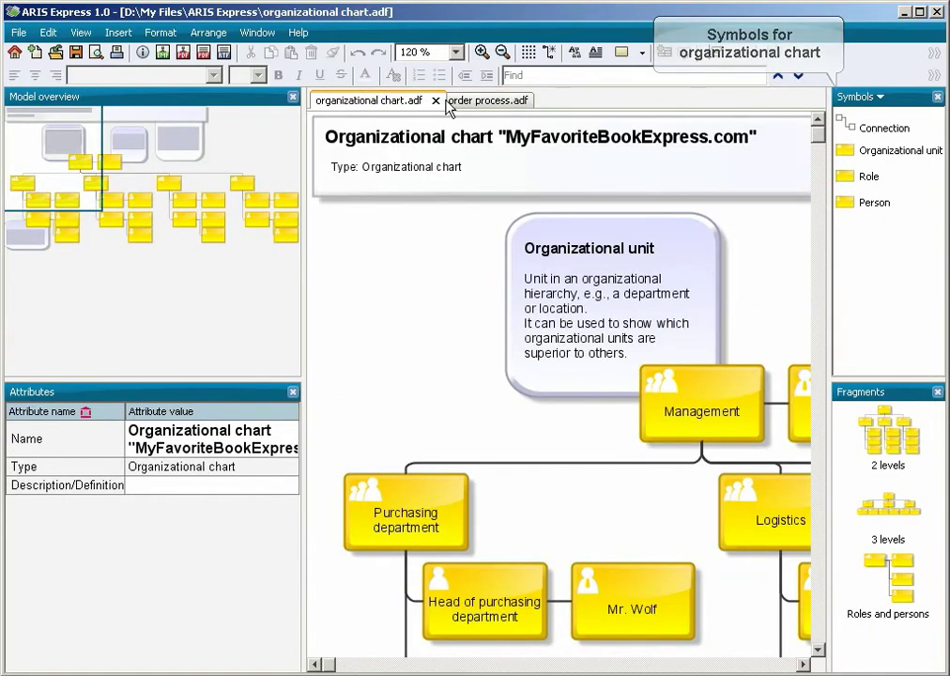
left_click(498, 103)
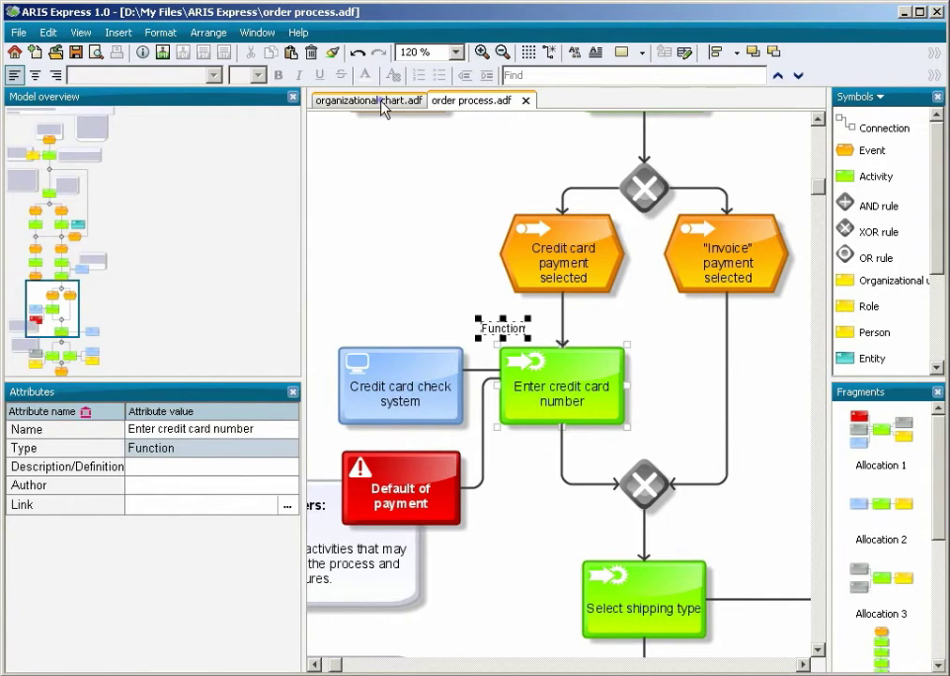
key("ctrl+Tab")
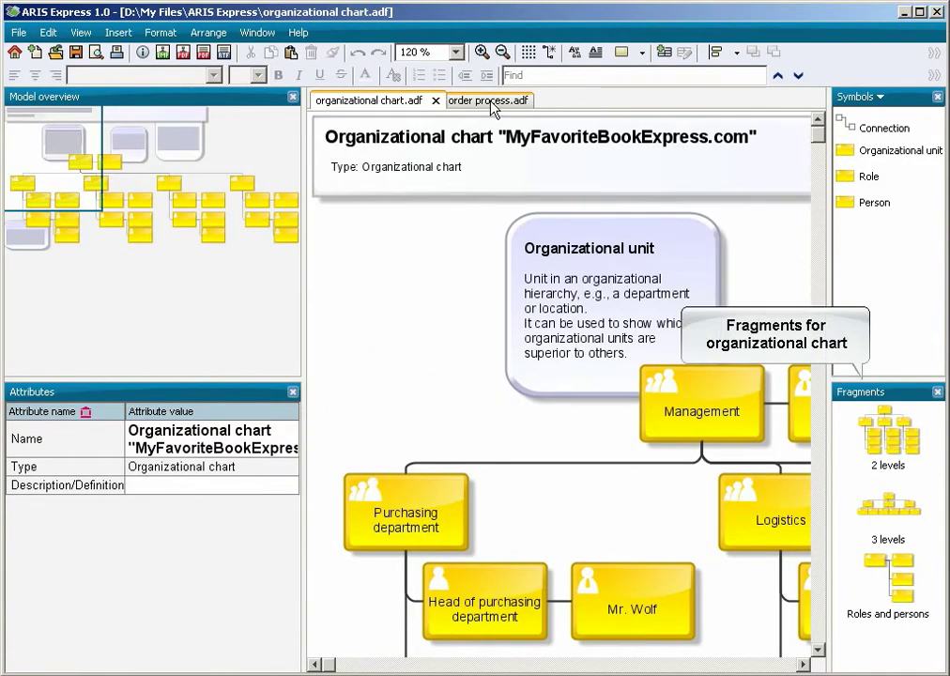
left_click(457, 104)
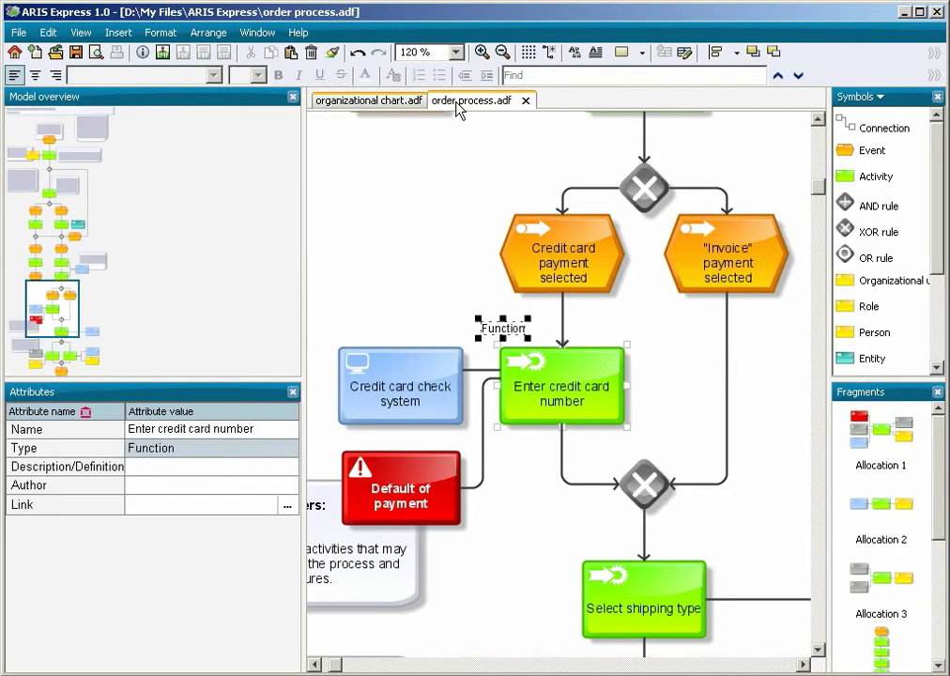